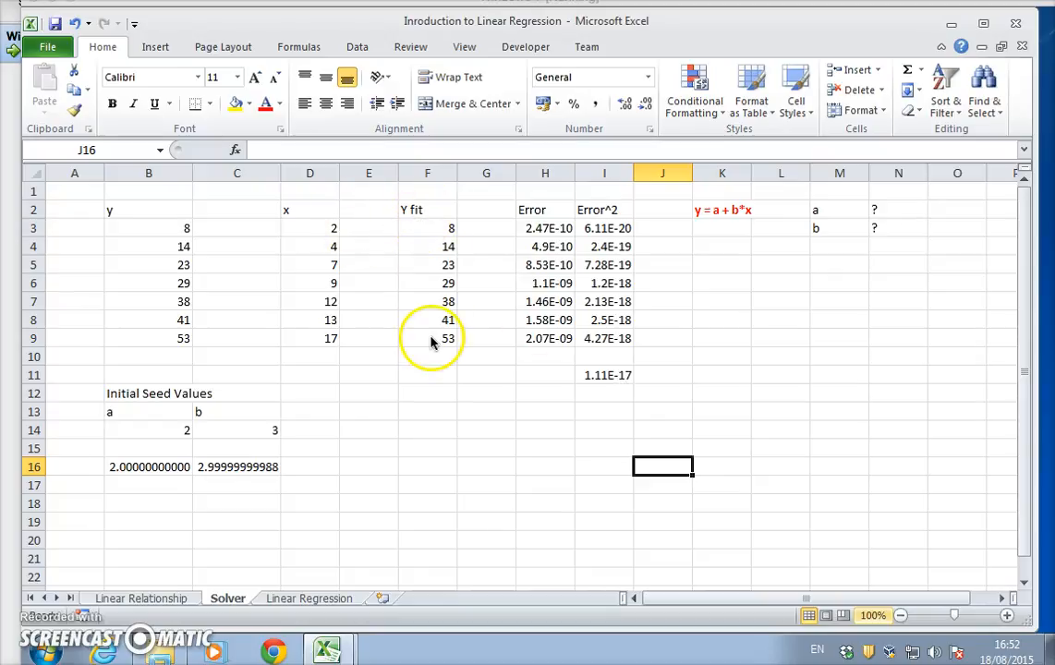
Step: Copy the y and x data in B2:D9 of the Solver sheet to the same cells on the Linear Regression sheet
{"action": "left_click", "coordinate": [221, 283]}
{"action": "left_click_drag", "start_coordinate": [144, 210], "coordinate": [296, 335]}
{"action": "right_click", "coordinate": [299, 338]}
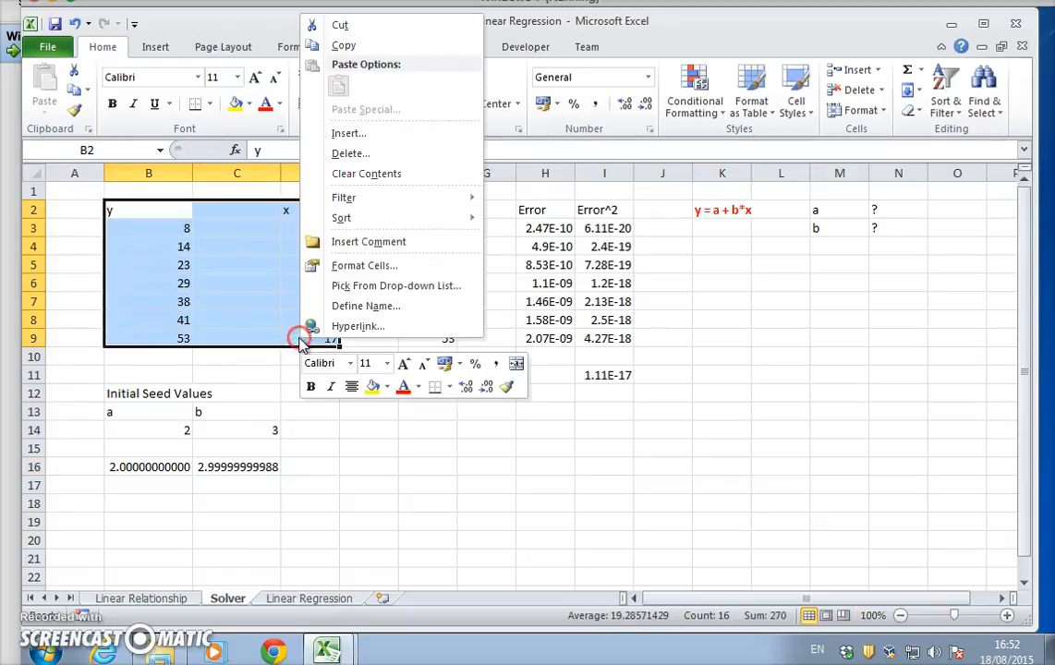
{"action": "left_click", "coordinate": [343, 45]}
{"action": "left_click", "coordinate": [279, 598]}
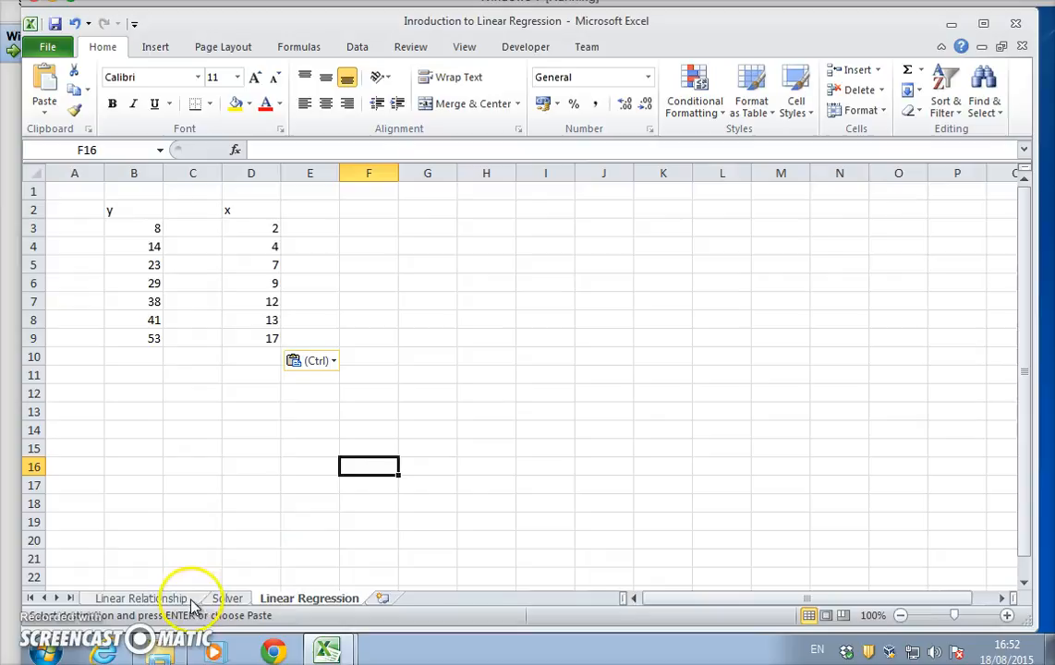
Step: Examine the first y formula, the first x value and the line equation on the Linear Relationship sheet
{"action": "left_click", "coordinate": [185, 600]}
{"action": "left_click", "coordinate": [146, 244]}
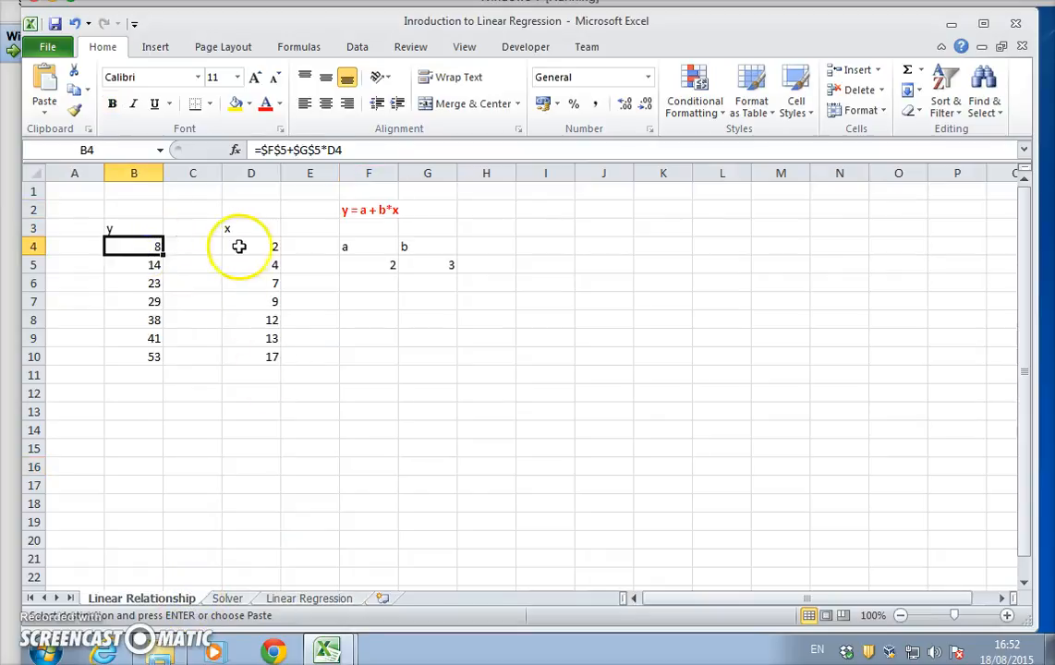
{"action": "left_click", "coordinate": [249, 248]}
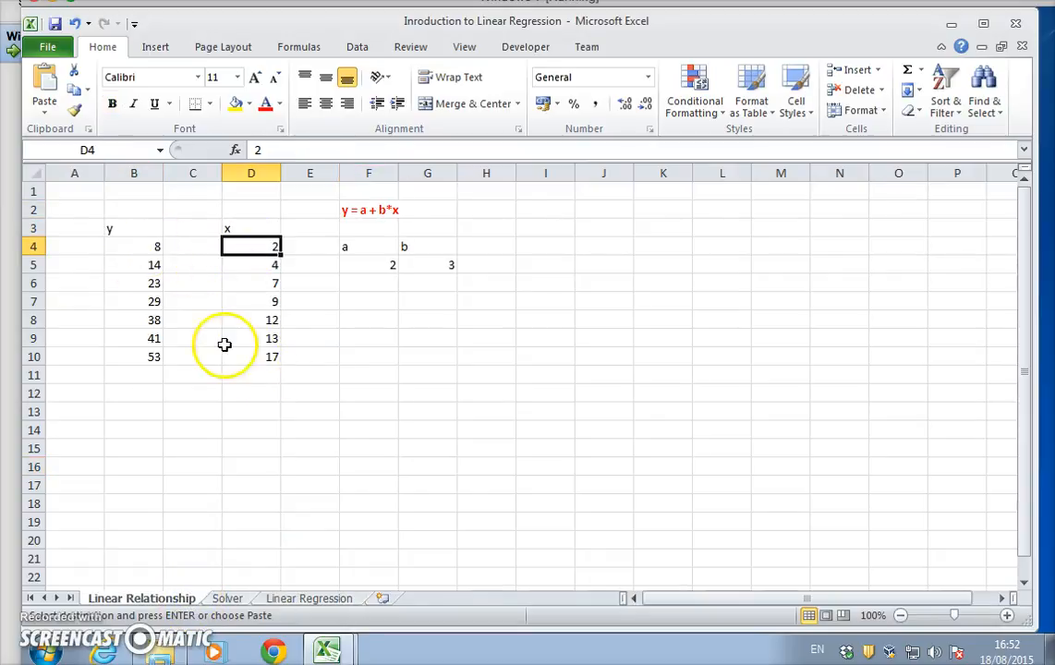
{"action": "left_click", "coordinate": [348, 210]}
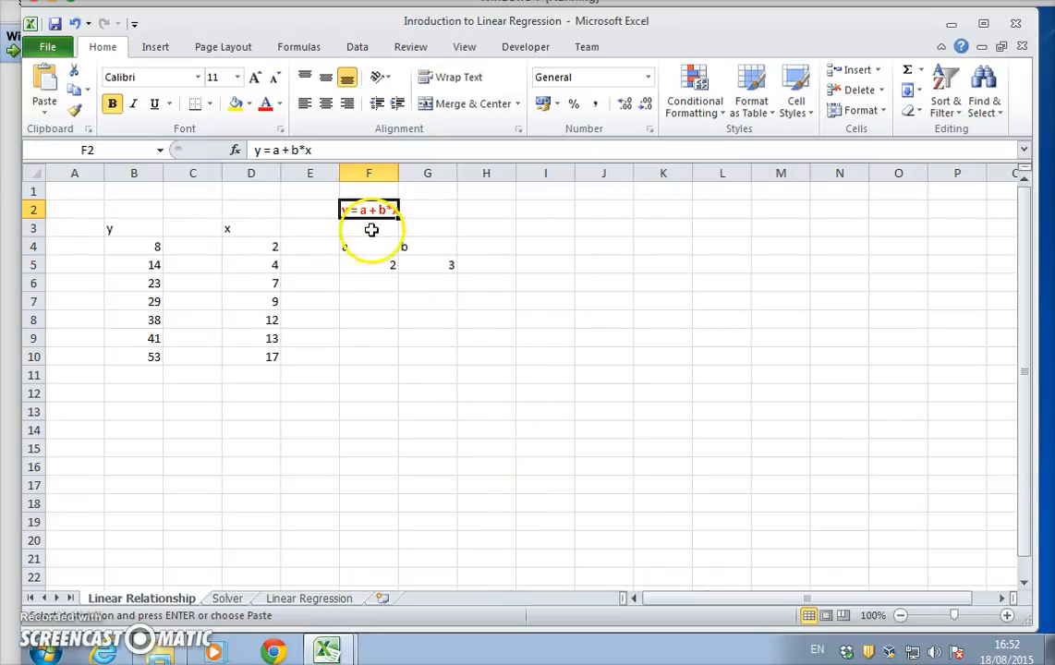
Step: Enter =LINEST(B3:B9,D3:D9,TRUE,TRUE) in cell F4 of the Linear Regression sheet, closing the function's help article
{"action": "left_click", "coordinate": [308, 599]}
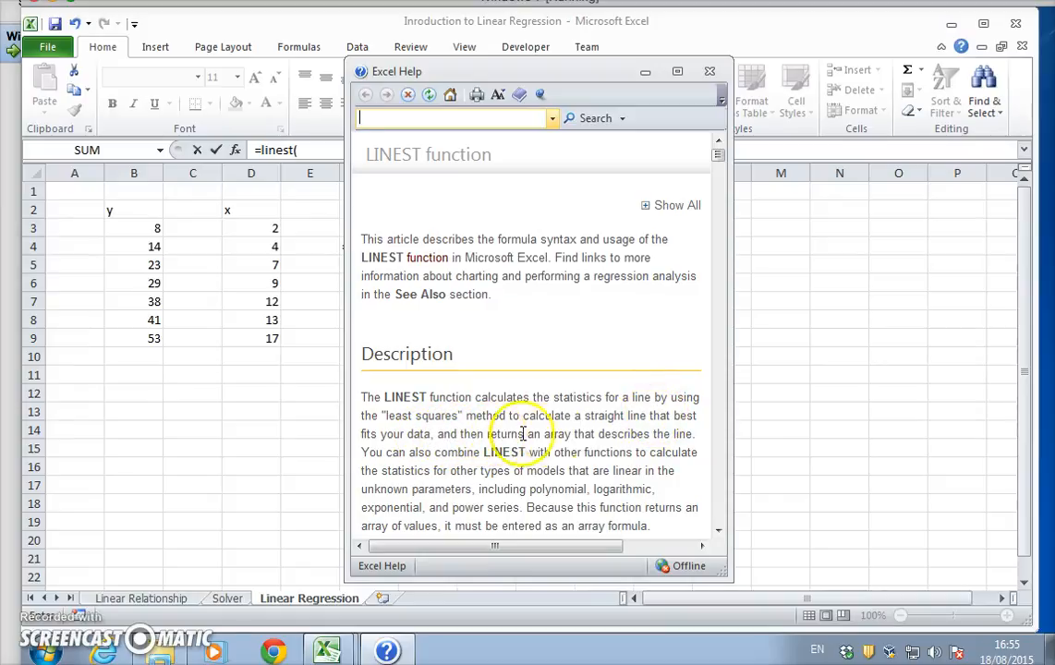
{"action": "key", "text": "alt+F4"}
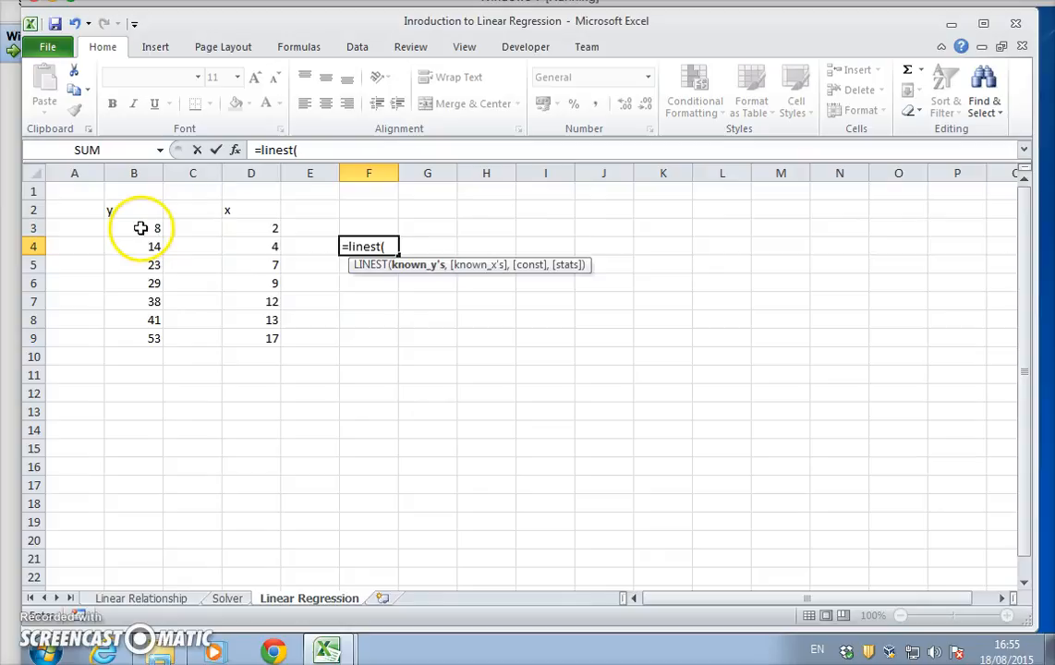
{"action": "left_click_drag", "start_coordinate": [141, 226], "coordinate": [140, 333]}
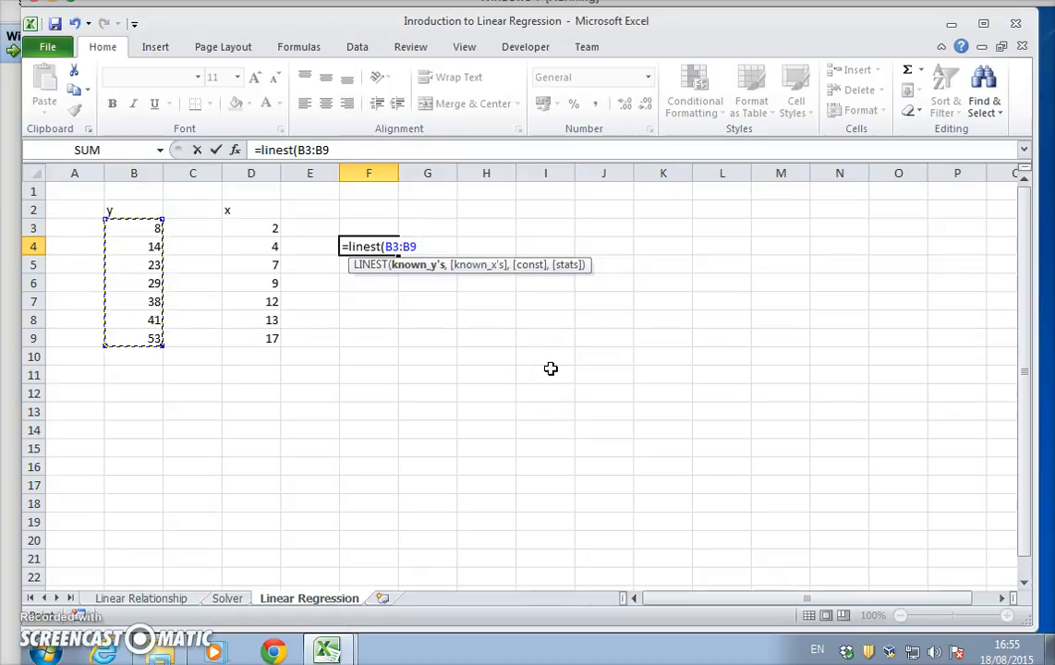
{"action": "type", "text": ","}
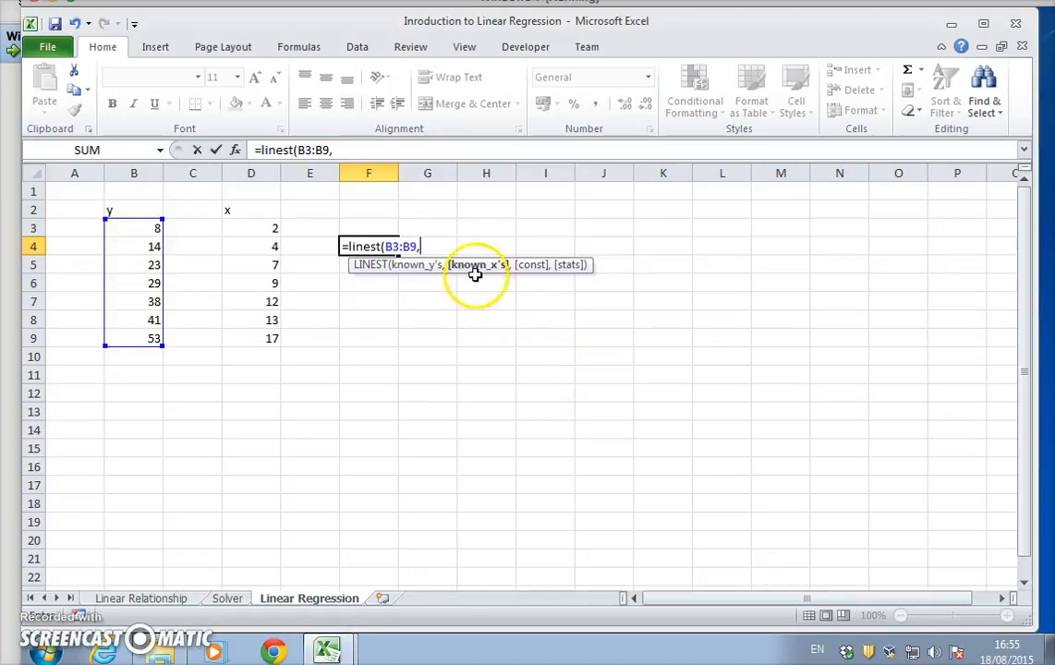
{"action": "type", "text": "D3:D9,"}
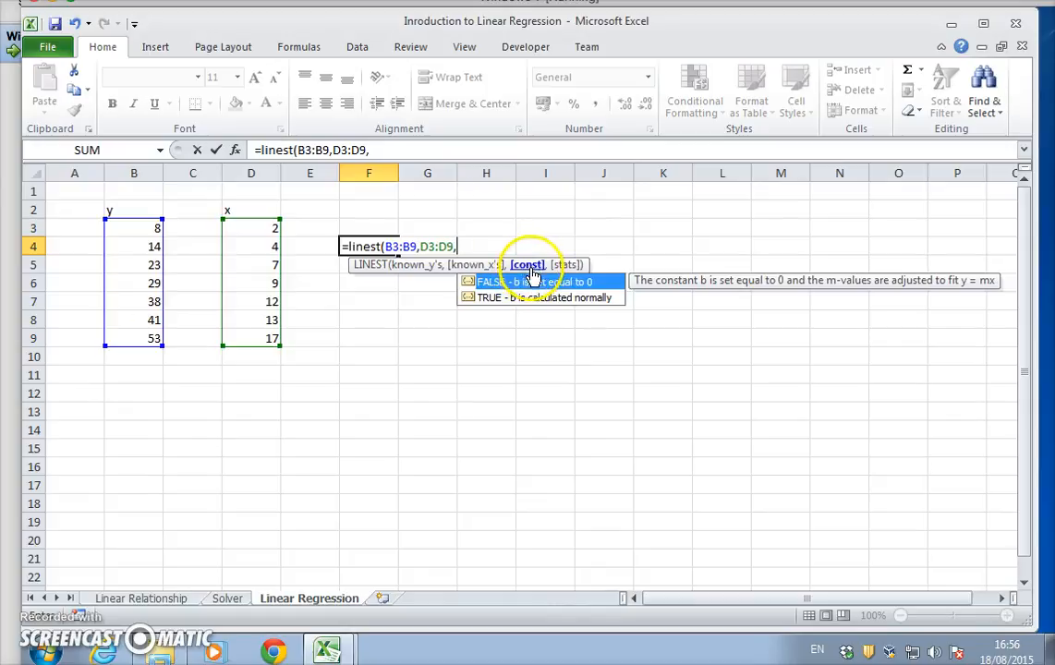
{"action": "type", "text": "true,"}
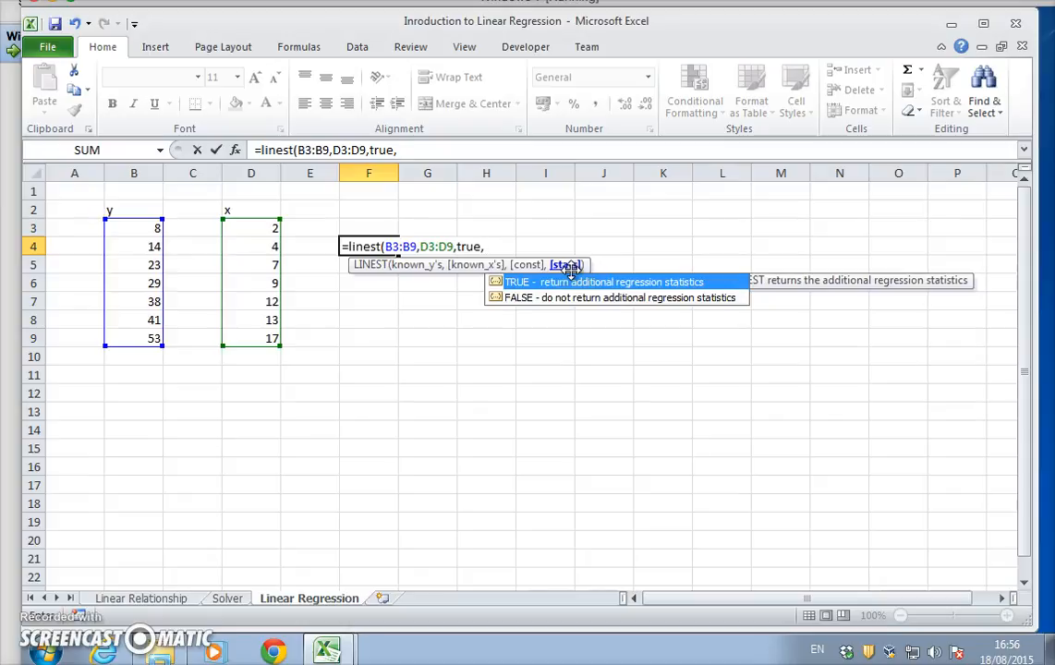
{"action": "type", "text": "tr"}
{"action": "type", "text": "ue)"}
{"action": "key", "text": "Return"}
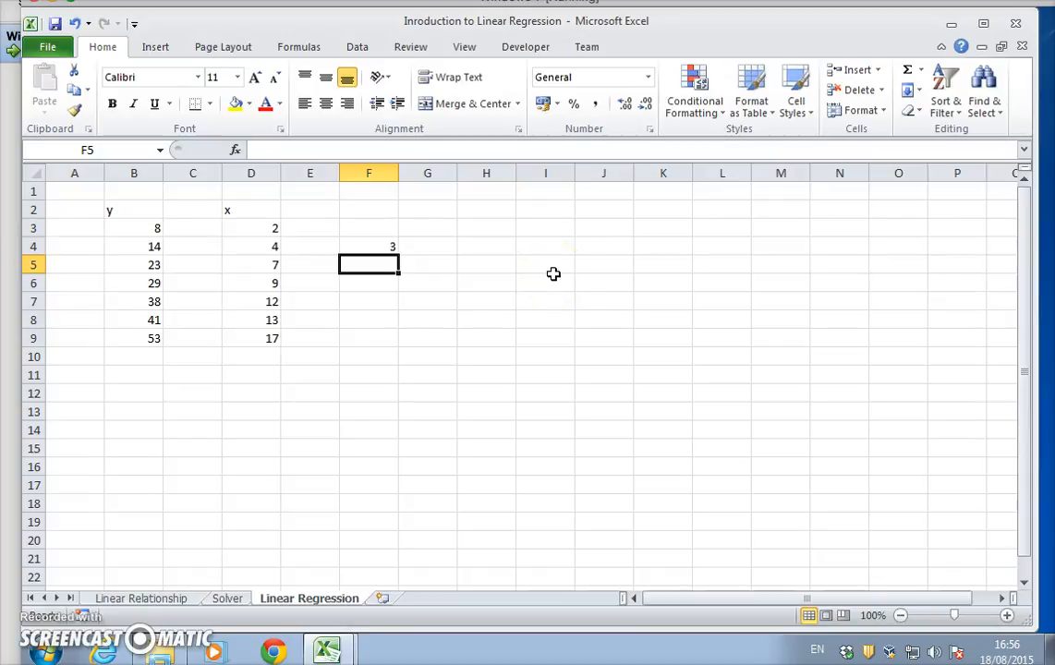
Step: Extend the LINEST formula in F4 over F4:H8 as an array formula and check its third column
{"action": "left_click", "coordinate": [227, 598]}
{"action": "left_click", "coordinate": [301, 598]}
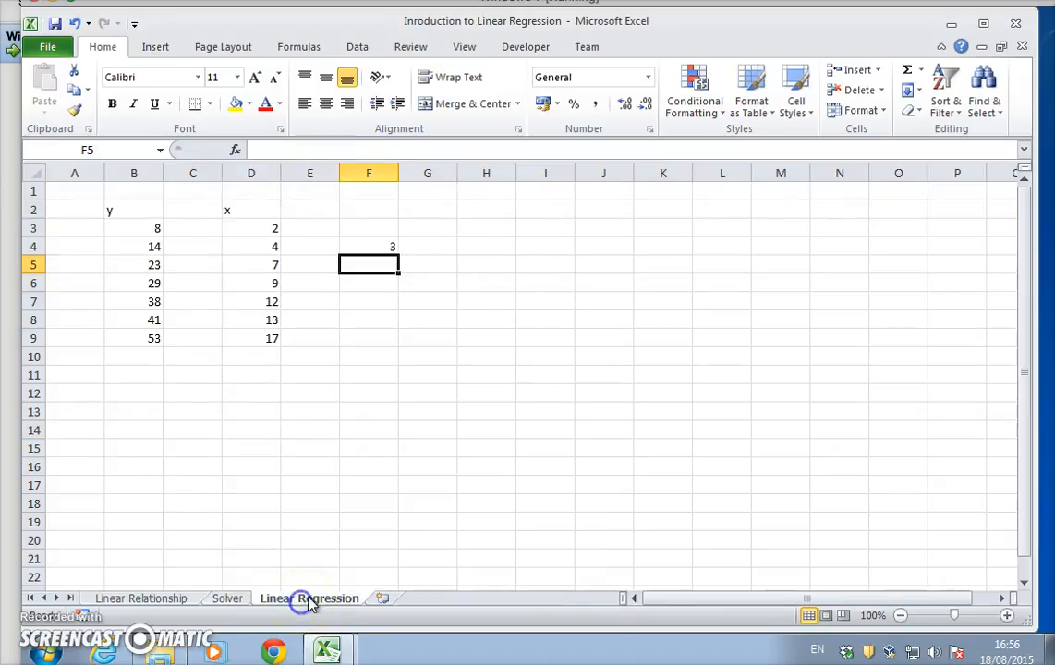
{"action": "left_click", "coordinate": [367, 248]}
{"action": "left_click_drag", "start_coordinate": [368, 247], "coordinate": [486, 319]}
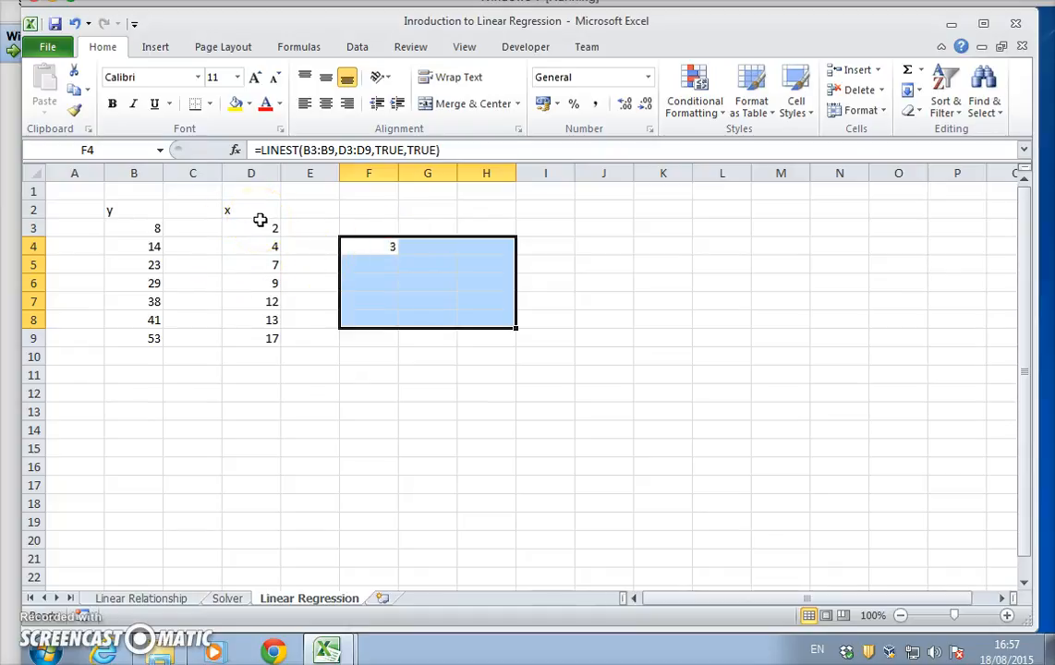
{"action": "key", "text": "F2"}
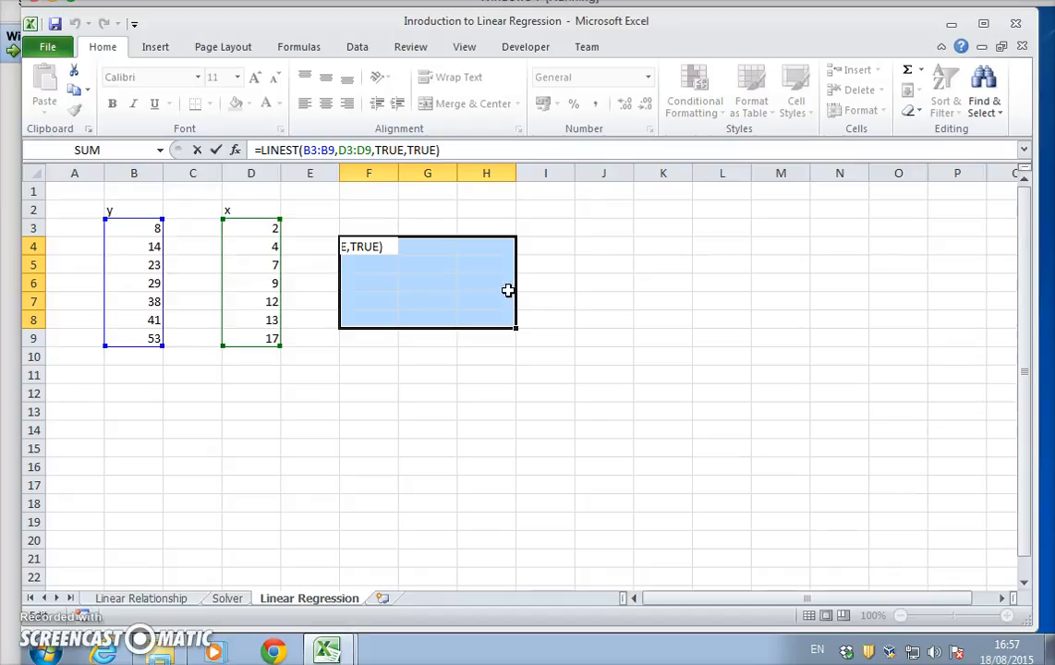
{"action": "key", "text": "ctrl+shift+Return"}
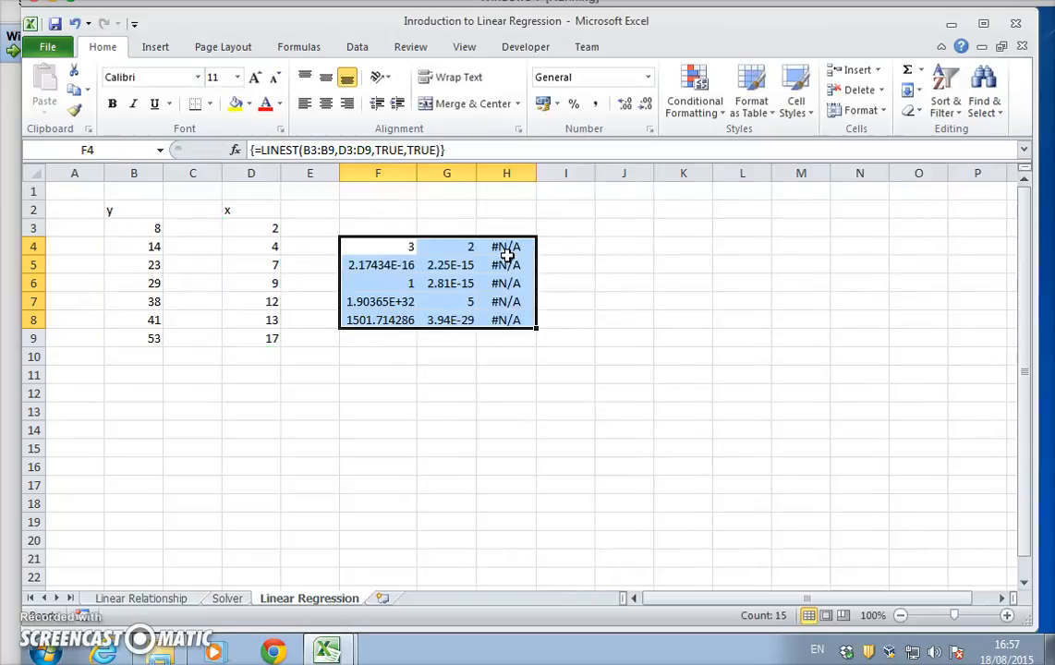
{"action": "left_click_drag", "start_coordinate": [507, 246], "coordinate": [503, 320]}
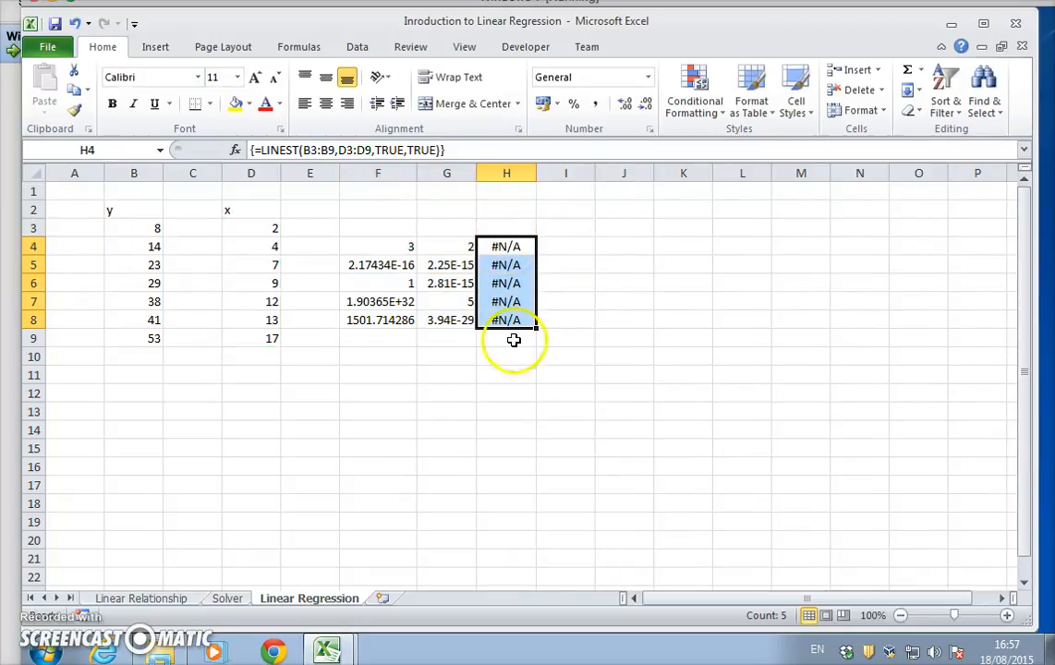
Step: Copy the equation y = a + b*x from K2 of the Solver sheet to I2 on the Linear Regression sheet
{"action": "left_click", "coordinate": [227, 598]}
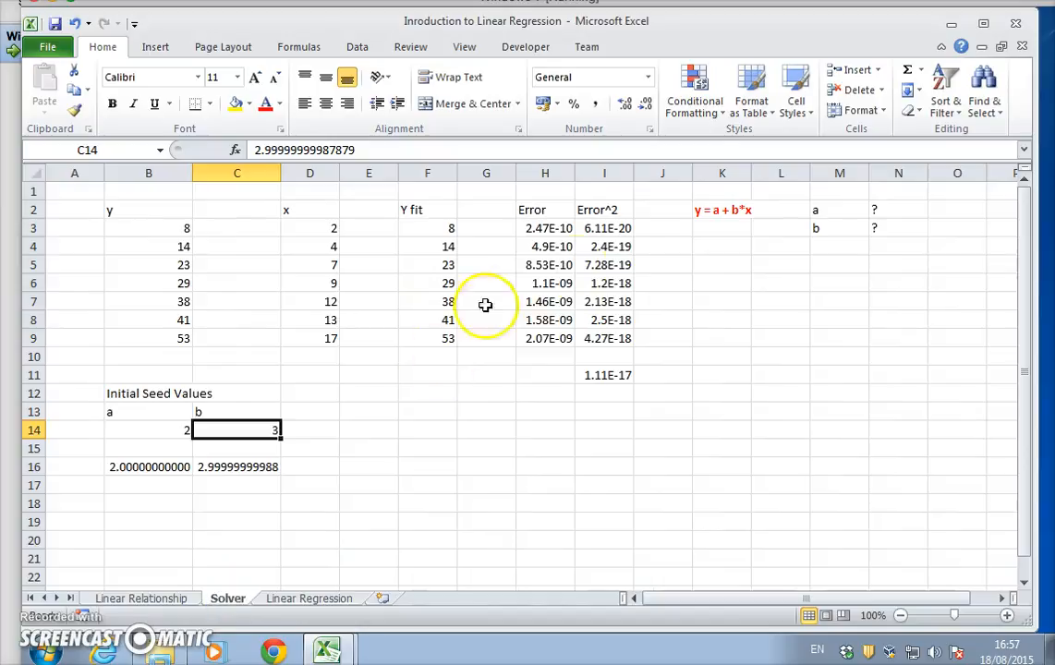
{"action": "left_click", "coordinate": [701, 210]}
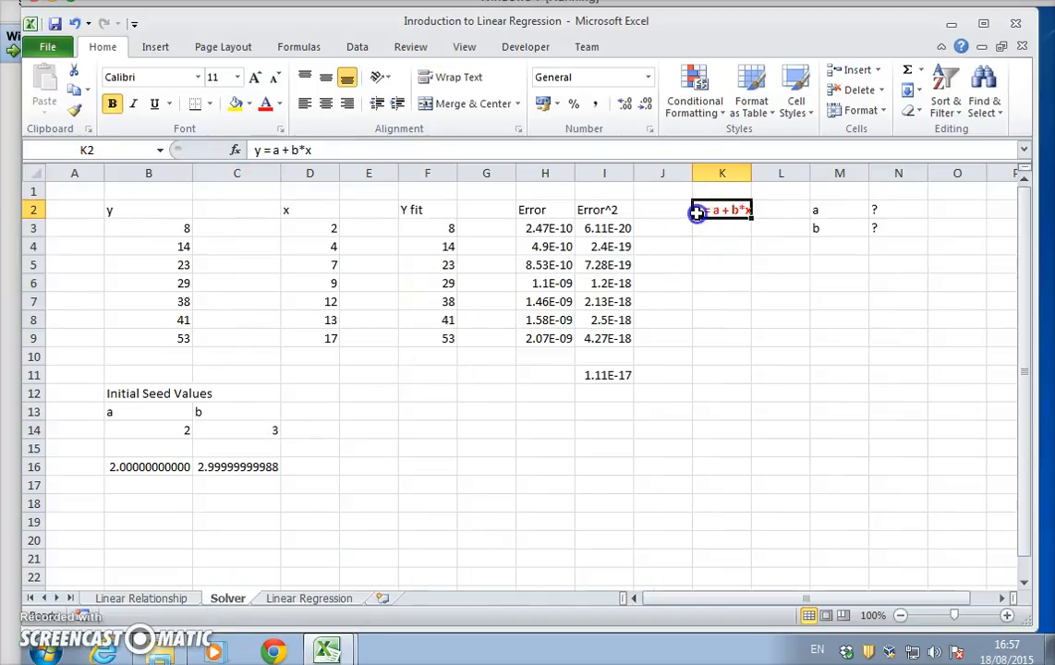
{"action": "left_click", "coordinate": [74, 89]}
{"action": "left_click", "coordinate": [288, 601]}
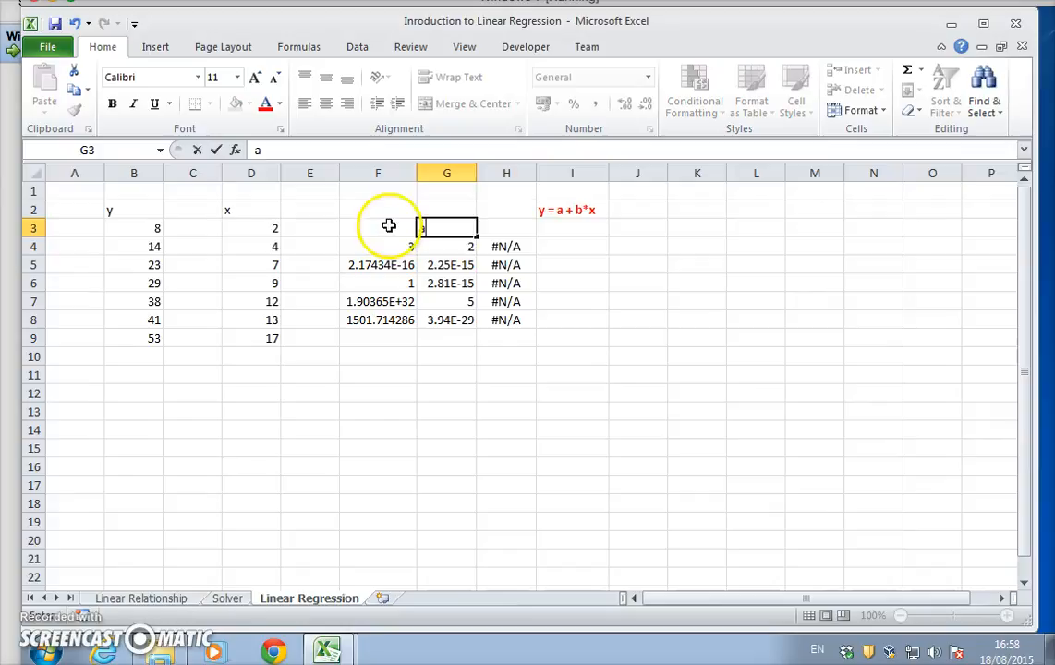
Step: Label the first two LINEST result columns b in F3 and a in G3, and insert a blank column before them
{"action": "left_click", "coordinate": [389, 227]}
{"action": "type", "text": "b"}
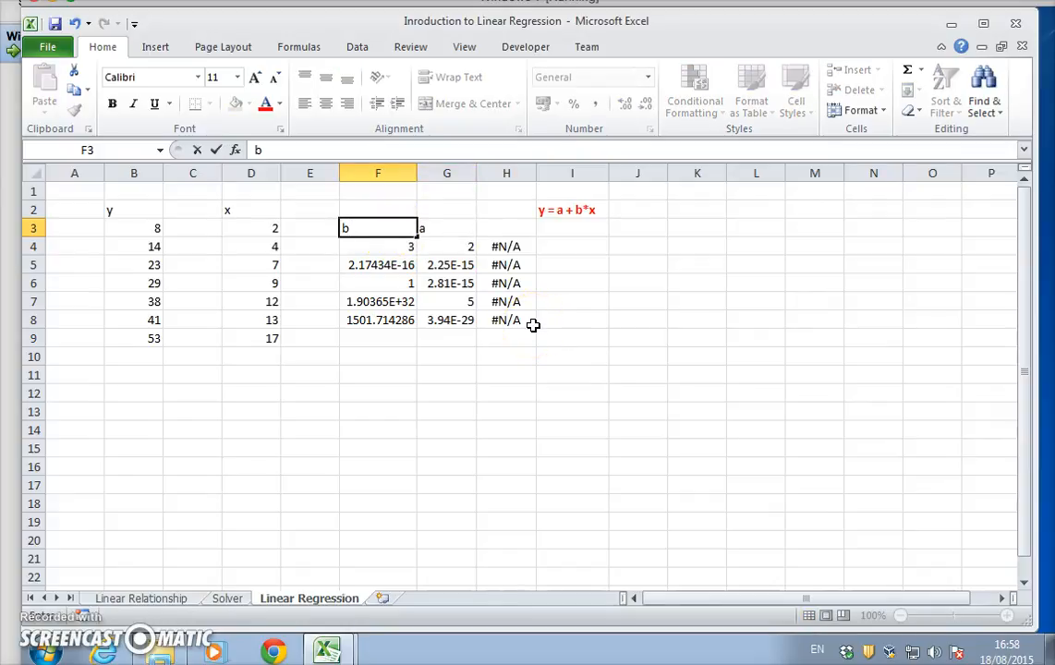
{"action": "left_click", "coordinate": [695, 325]}
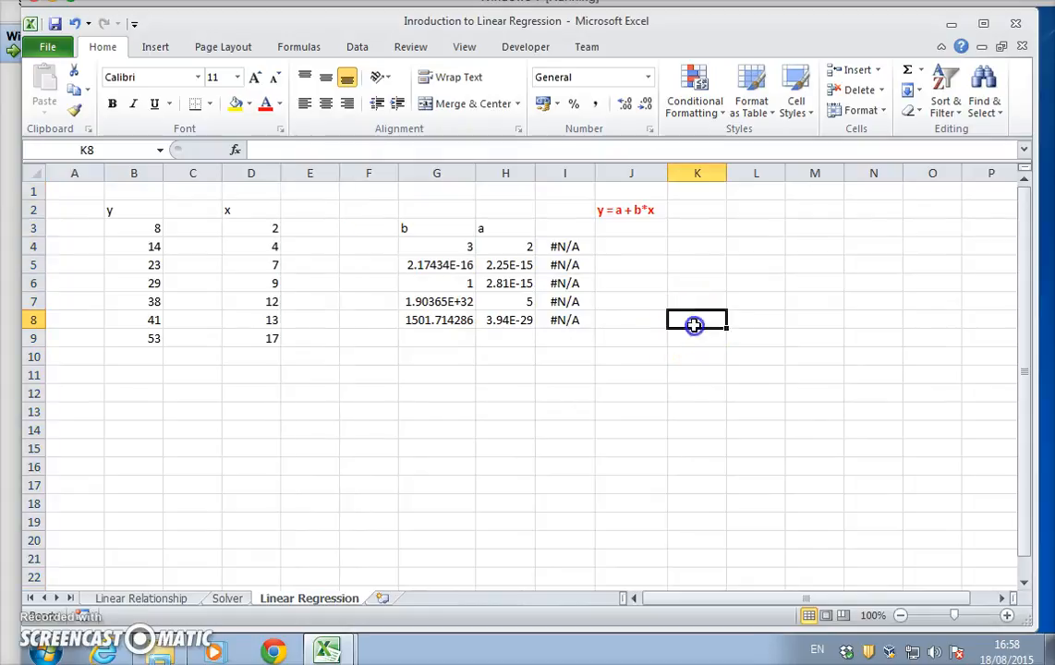
Step: Widen the blank column F and label the first three result rows Co-eff, SE and R in F4:F6
{"action": "left_click", "coordinate": [368, 264]}
{"action": "left_click_drag", "start_coordinate": [398, 173], "coordinate": [438, 173]}
{"action": "left_click", "coordinate": [376, 247]}
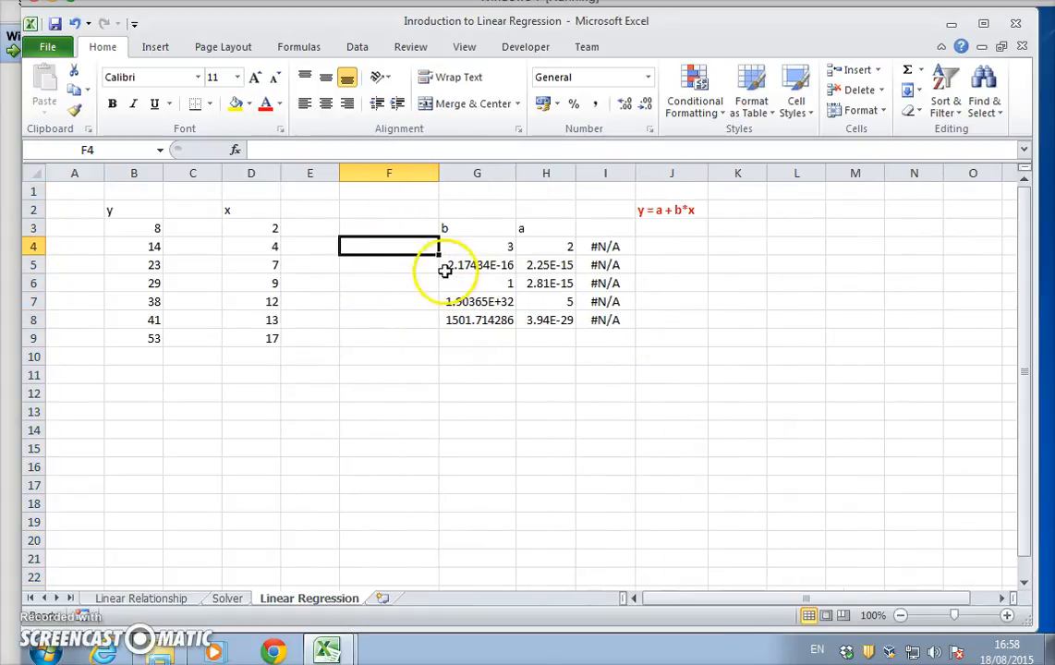
{"action": "type", "text": "Co-"}
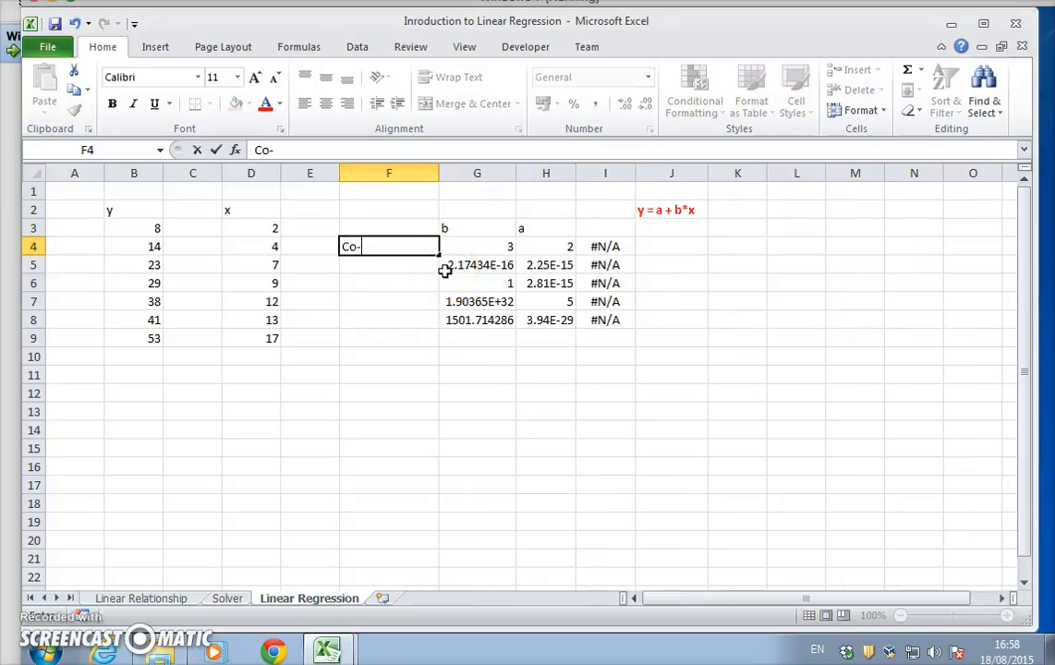
{"action": "type", "text": "ff"}
{"action": "key", "text": "BackSpace"}
{"action": "key", "text": "BackSpace"}
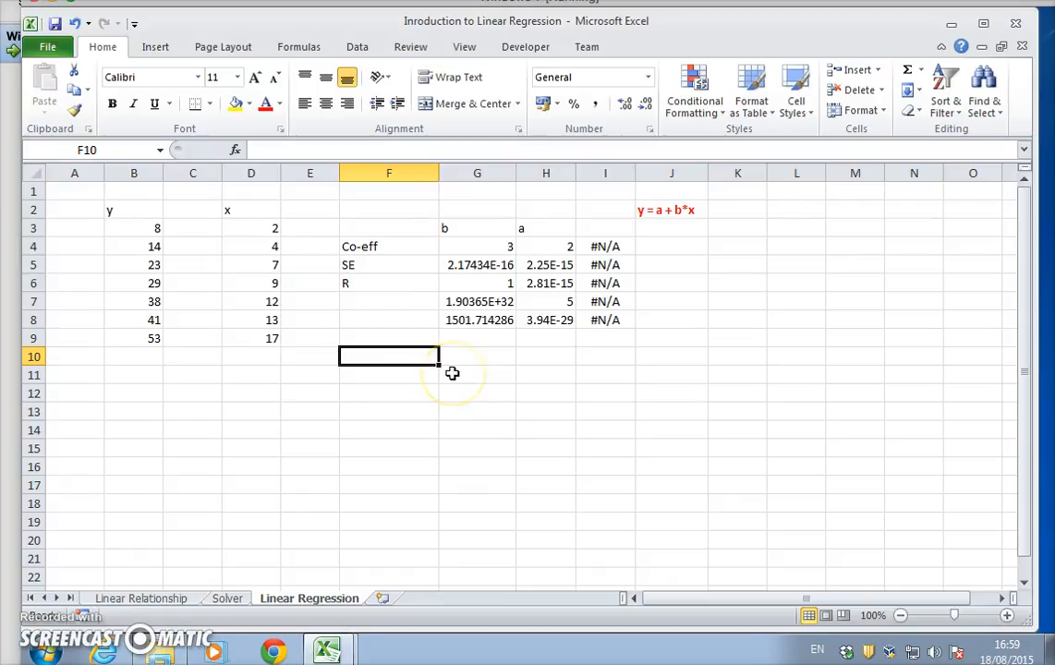
Step: Enter the label t-stats in F10 and review the b and a coefficients in G4 and H4
{"action": "type", "text": "t-s"}
{"action": "key", "text": "BackSpace"}
{"action": "type", "text": "-stats"}
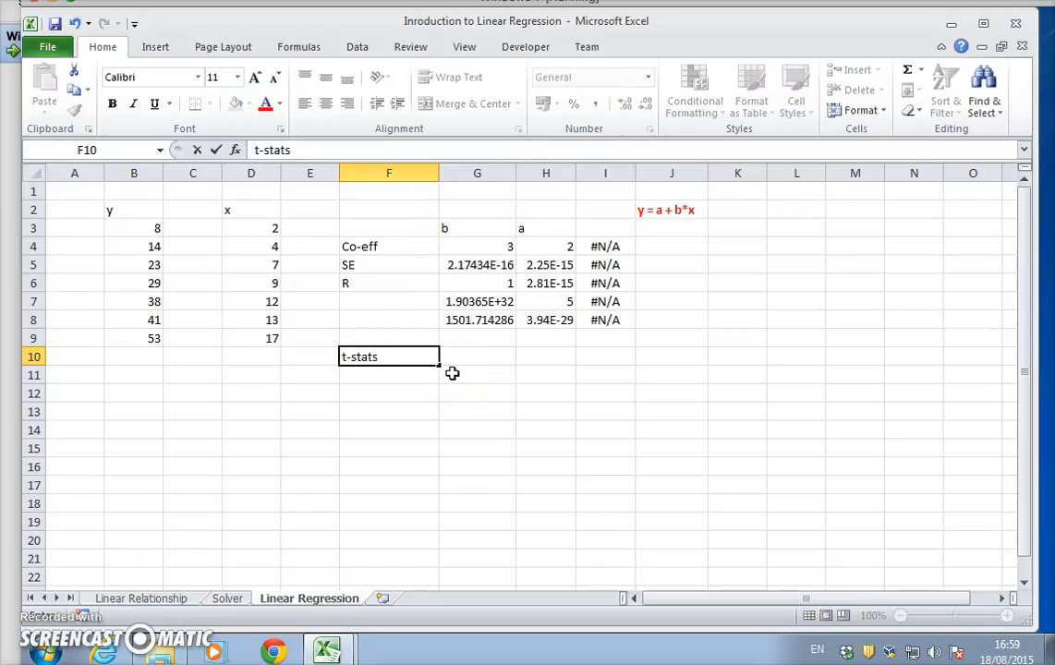
{"action": "key", "text": "Tab"}
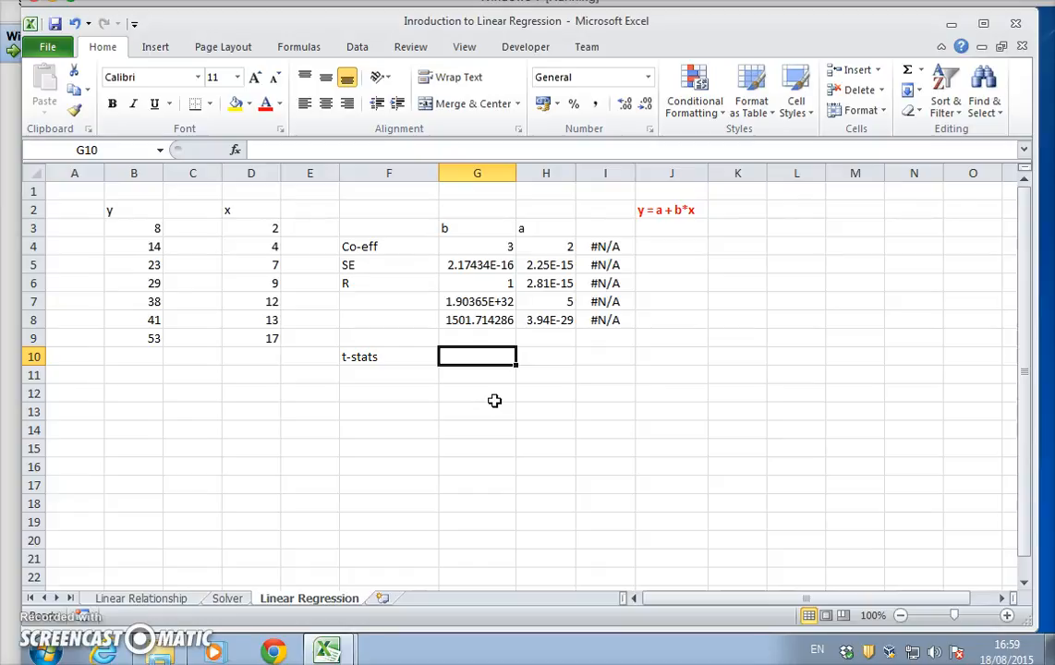
{"action": "left_click", "coordinate": [484, 246]}
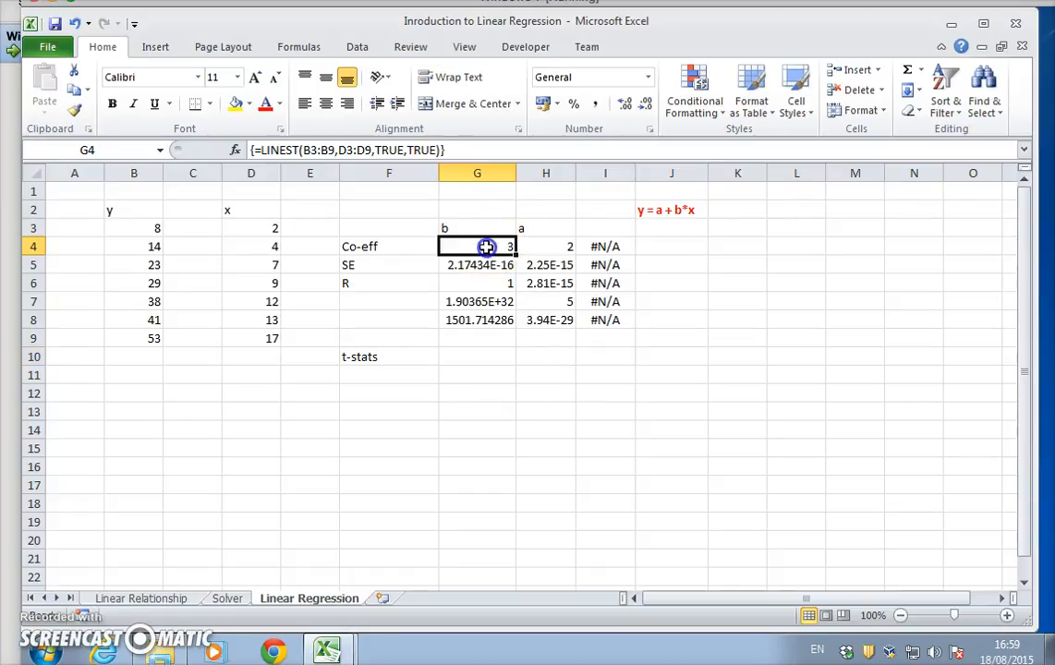
{"action": "left_click", "coordinate": [553, 244]}
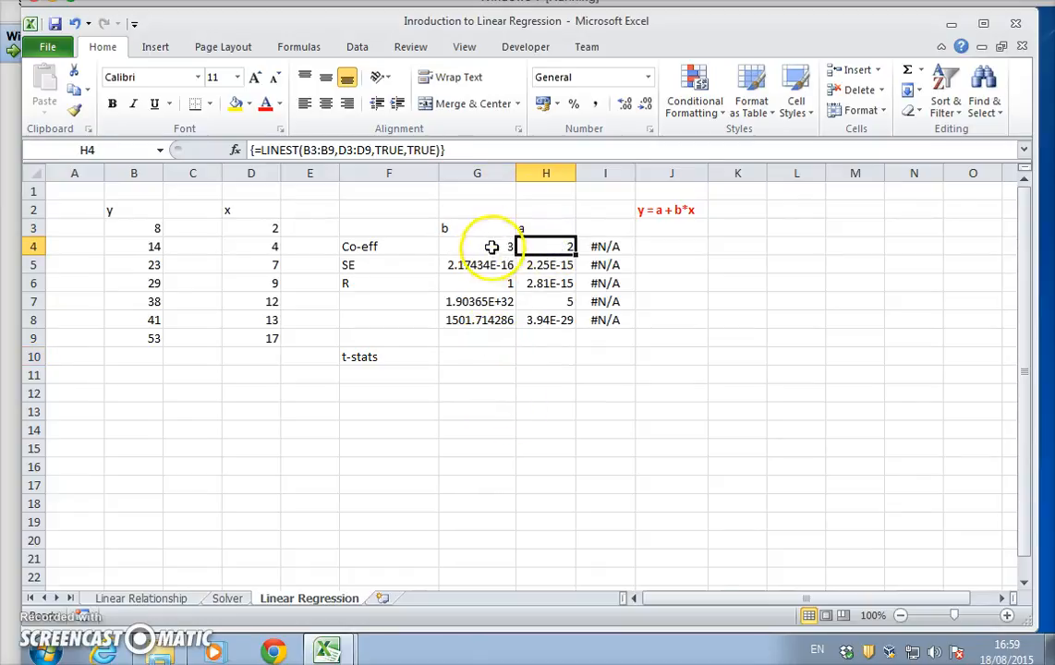
Step: Calculate the t-statistic of b in G10 by dividing its coefficient by its standard error with =G4/G5
{"action": "left_click", "coordinate": [476, 357]}
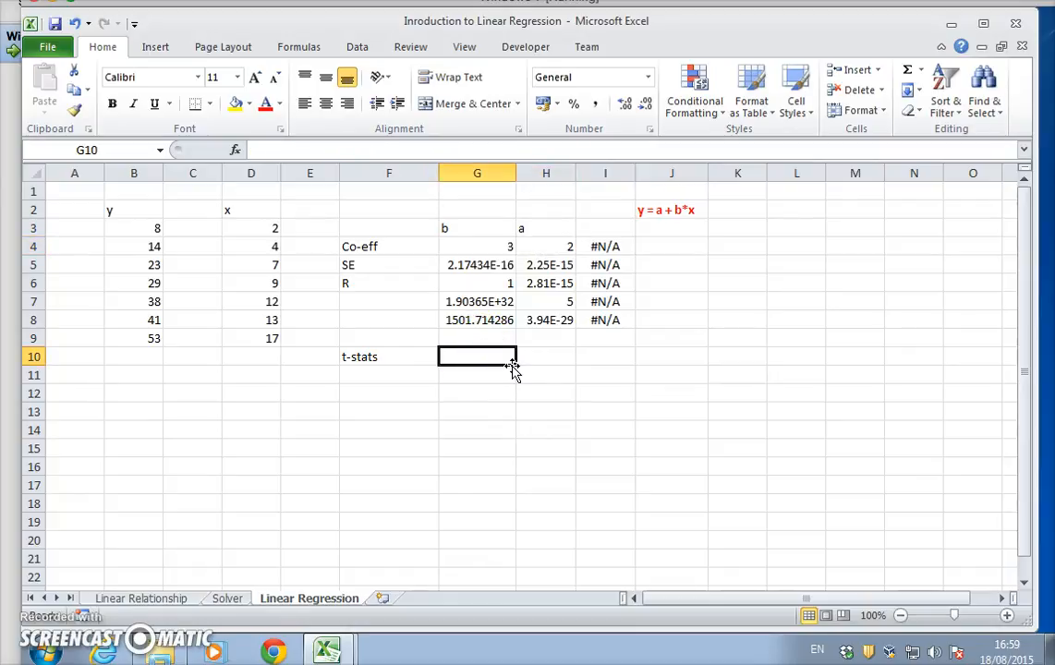
{"action": "type", "text": "="}
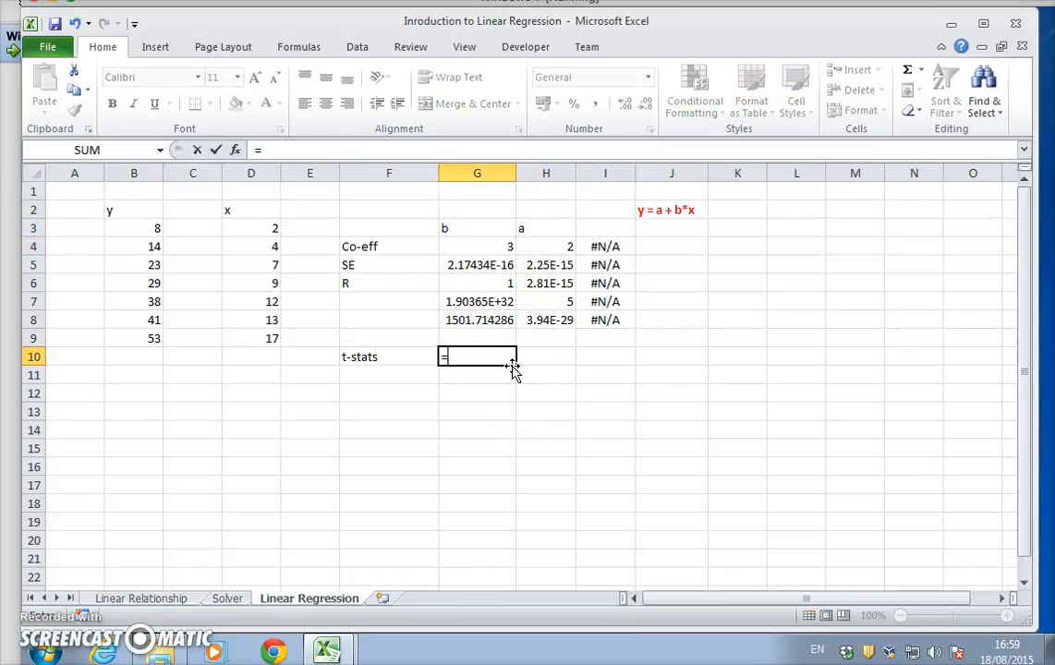
{"action": "left_click", "coordinate": [490, 246]}
{"action": "type", "text": "/"}
{"action": "left_click", "coordinate": [480, 265]}
{"action": "key", "text": "Return"}
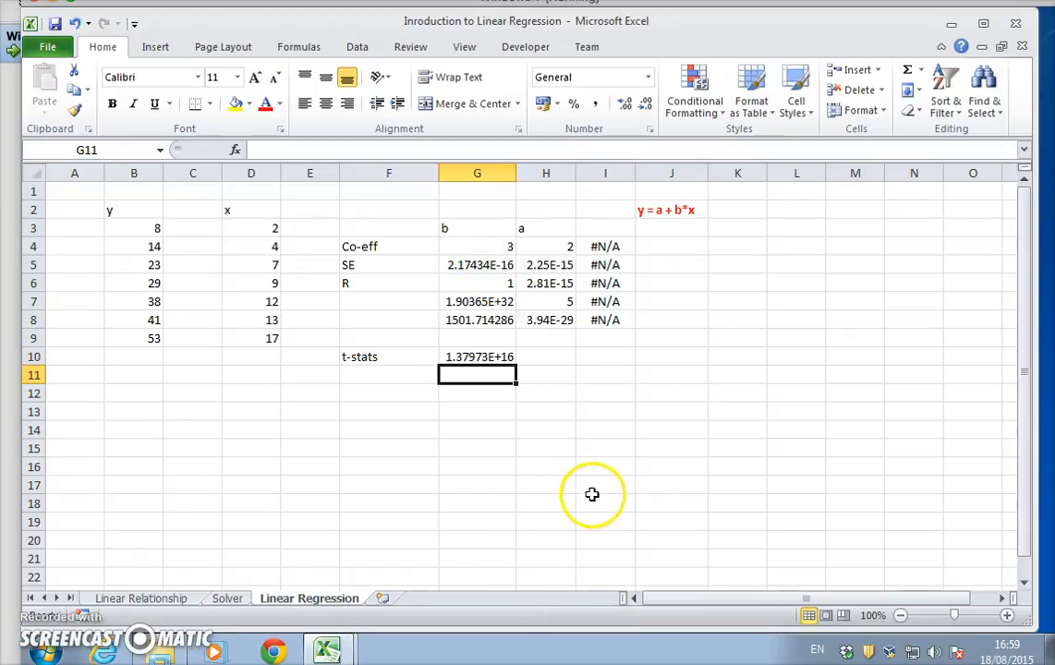
Step: Re-enter the reference to the standard error G5 in the t-stats formula in G10 and check the formula
{"action": "left_click", "coordinate": [483, 355]}
{"action": "left_click", "coordinate": [333, 148]}
{"action": "key", "text": "BackSpace"}
{"action": "key", "text": "BackSpace"}
{"action": "left_click", "coordinate": [482, 263]}
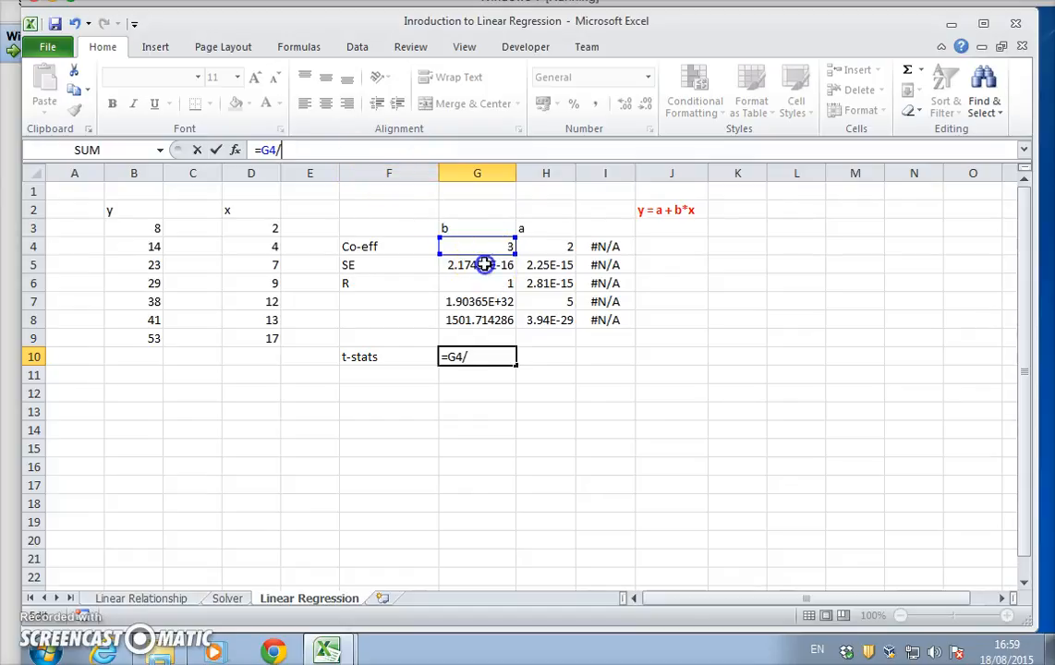
{"action": "key", "text": "Return"}
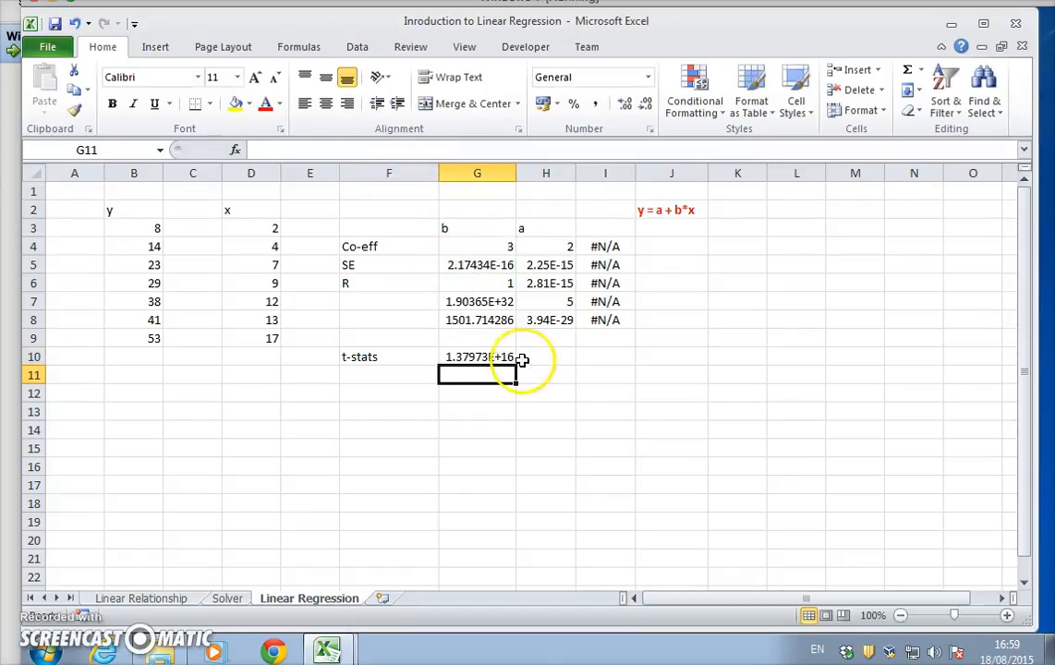
{"action": "left_click", "coordinate": [494, 357]}
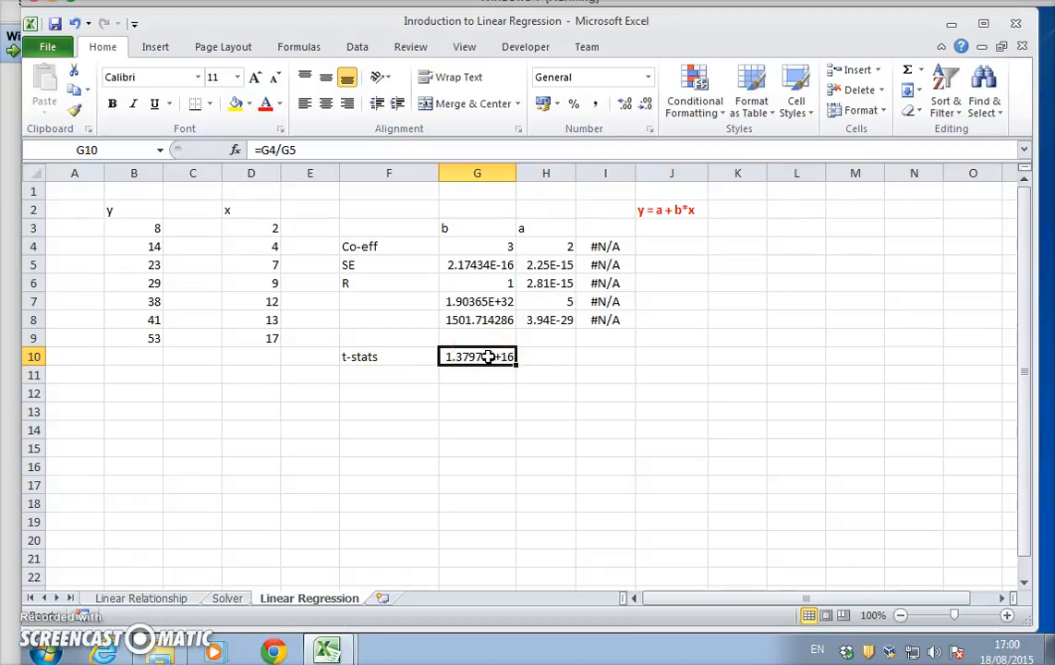
Step: Copy the t-statistic formula from G10 into H10 for the a coefficient and check the resulting formula
{"action": "left_click_drag", "start_coordinate": [517, 365], "coordinate": [557, 364]}
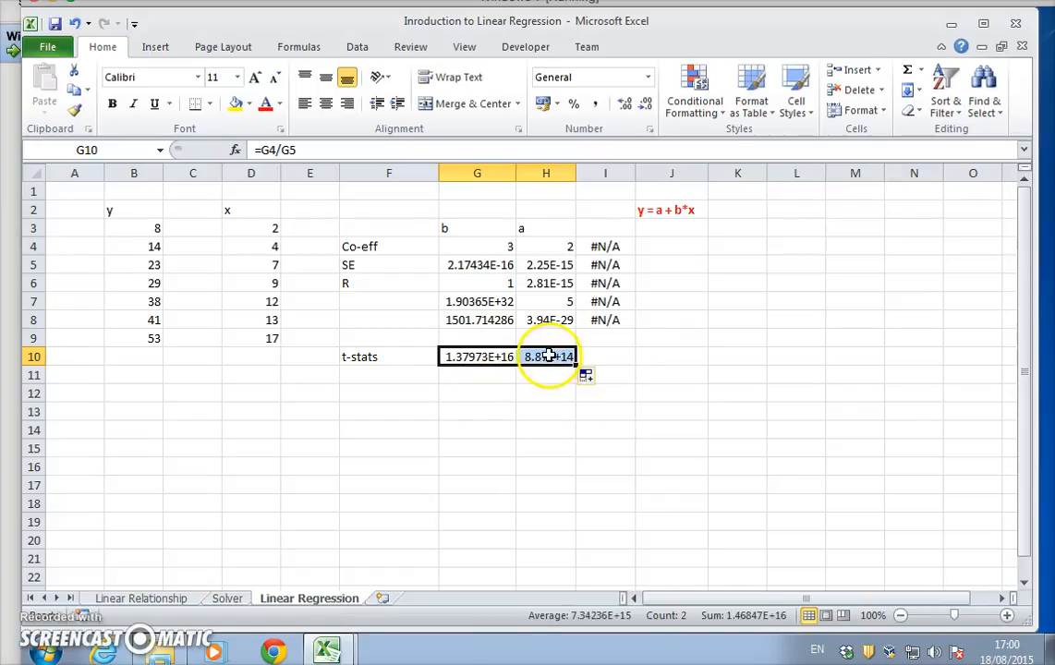
{"action": "left_click", "coordinate": [546, 244]}
{"action": "left_click", "coordinate": [547, 356]}
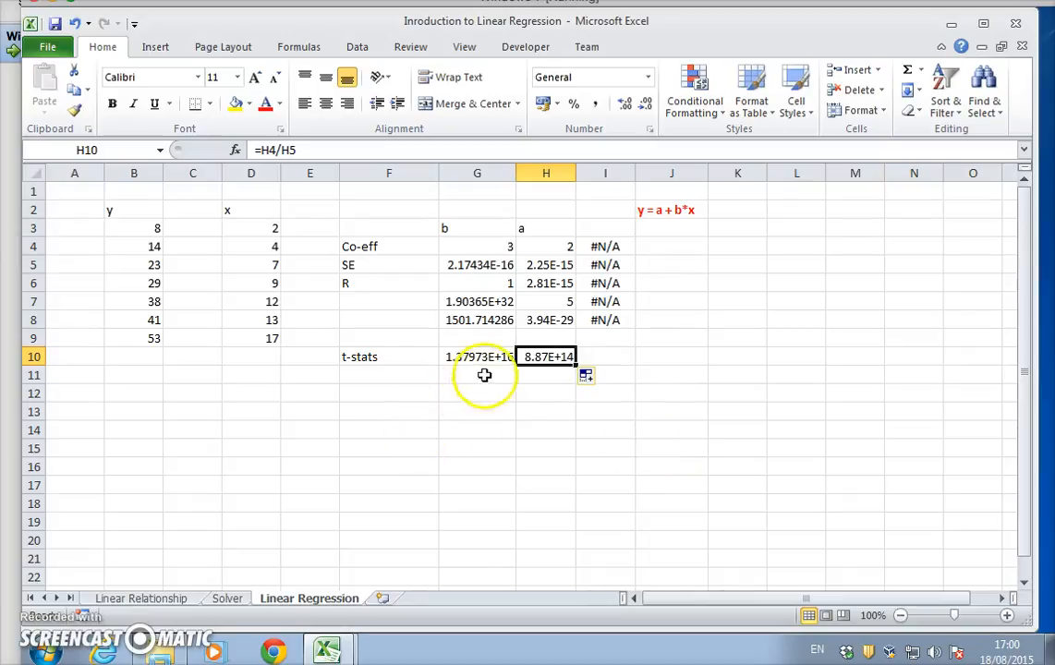
Step: Widen columns G and H to the same width and review the b and a coefficients in G4 and H4
{"action": "left_click", "coordinate": [496, 173]}
{"action": "left_click_drag", "start_coordinate": [496, 173], "coordinate": [525, 174]}
{"action": "left_click", "coordinate": [519, 430]}
{"action": "left_click", "coordinate": [496, 357]}
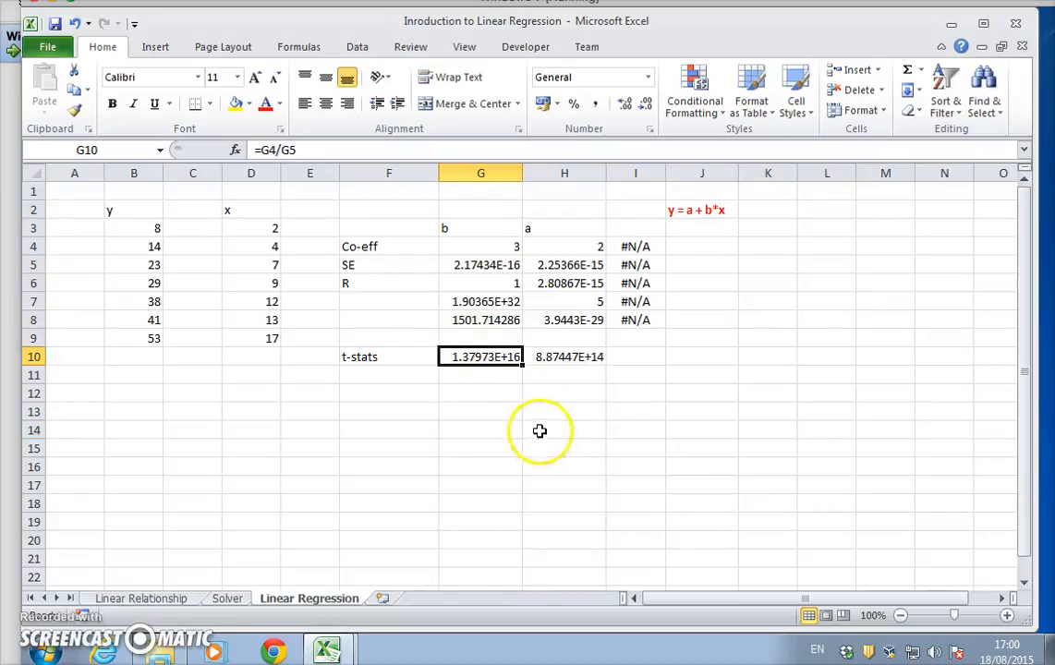
{"action": "left_click", "coordinate": [481, 246]}
{"action": "left_click", "coordinate": [554, 245]}
{"action": "left_click", "coordinate": [502, 245]}
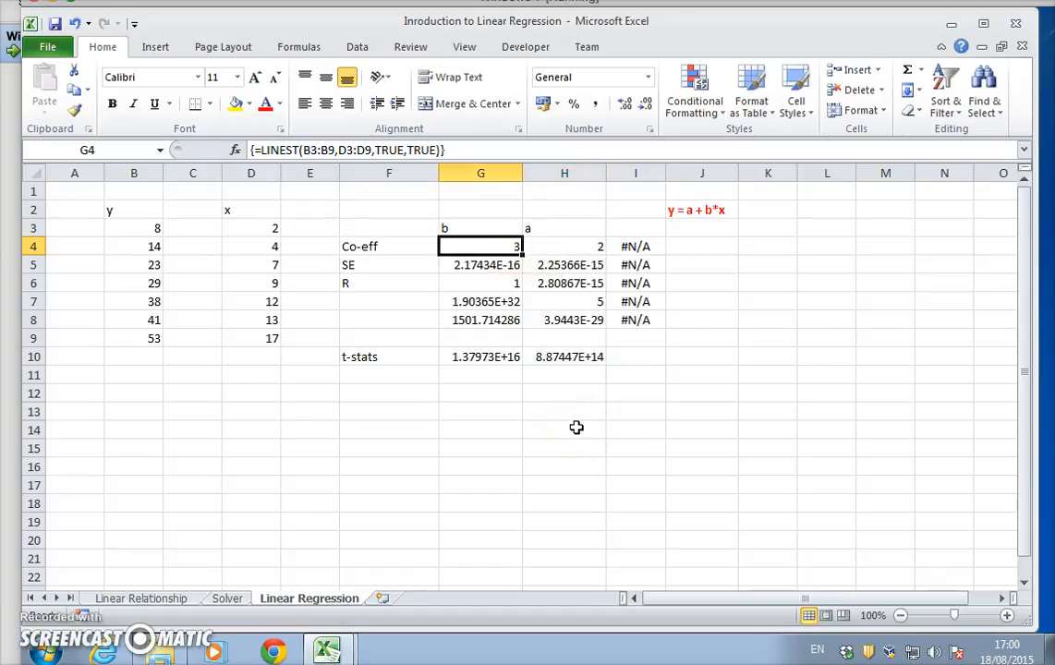
Step: Change the R label in F6 to R^2 and check the corresponding LINEST result in G6
{"action": "key", "text": "Down"}
{"action": "key", "text": "Down"}
{"action": "left_click", "coordinate": [352, 283]}
{"action": "left_click", "coordinate": [273, 148]}
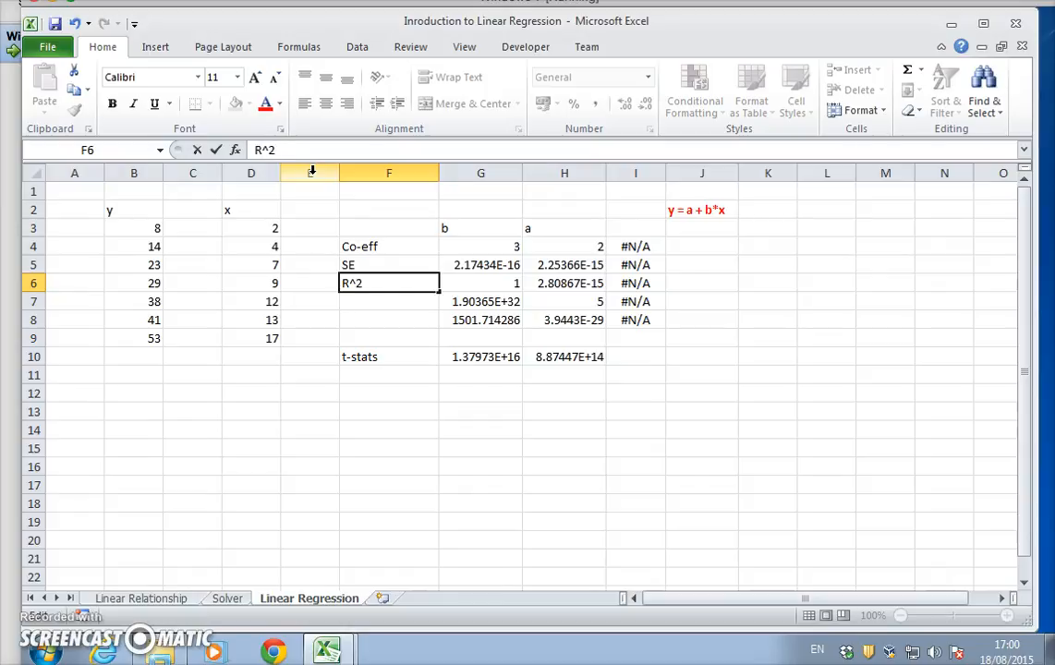
{"action": "key", "text": "Return"}
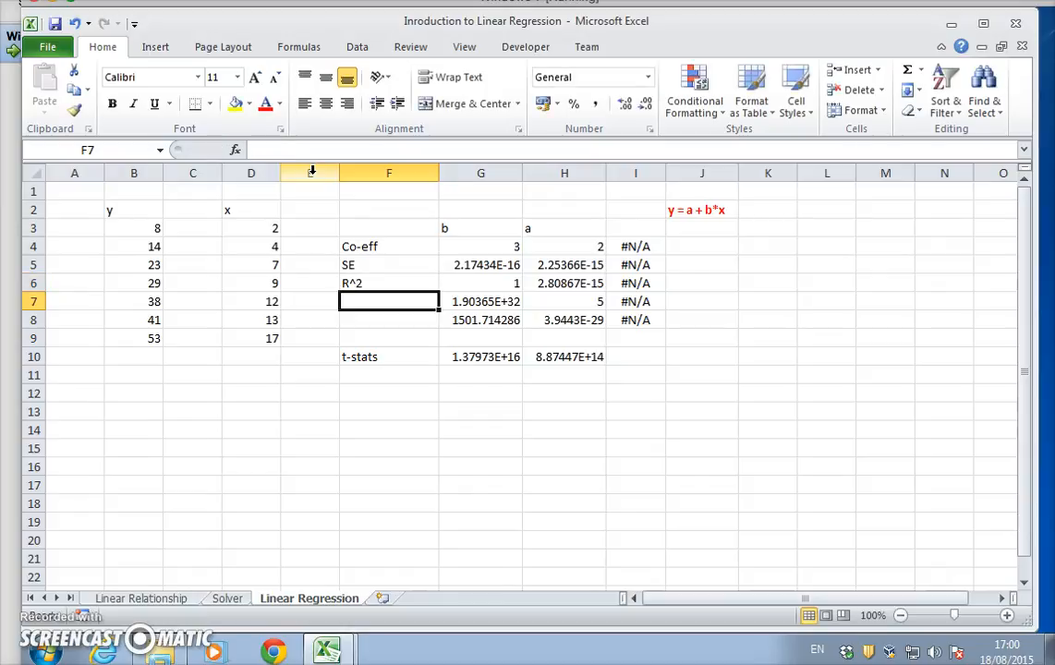
{"action": "left_click", "coordinate": [498, 302]}
{"action": "left_click", "coordinate": [479, 281]}
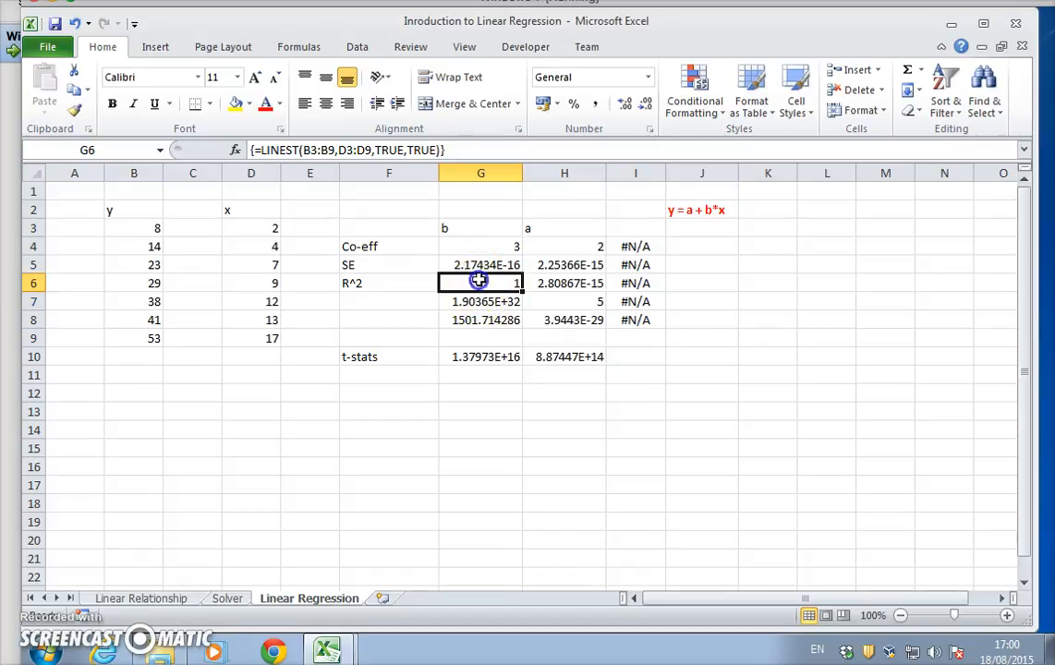
{"action": "left_click", "coordinate": [578, 365]}
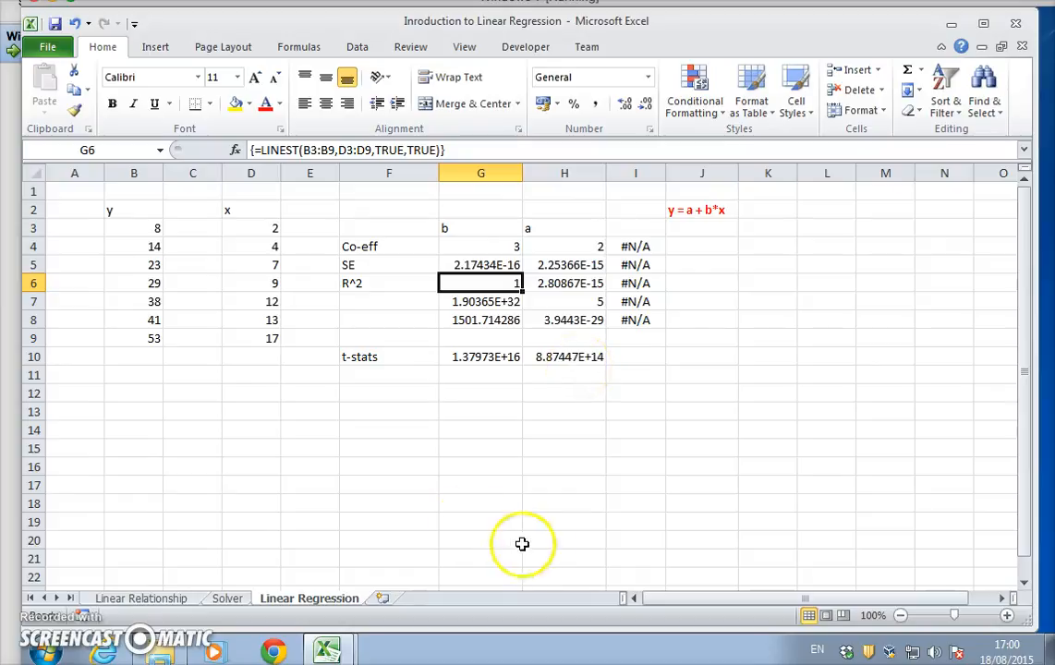